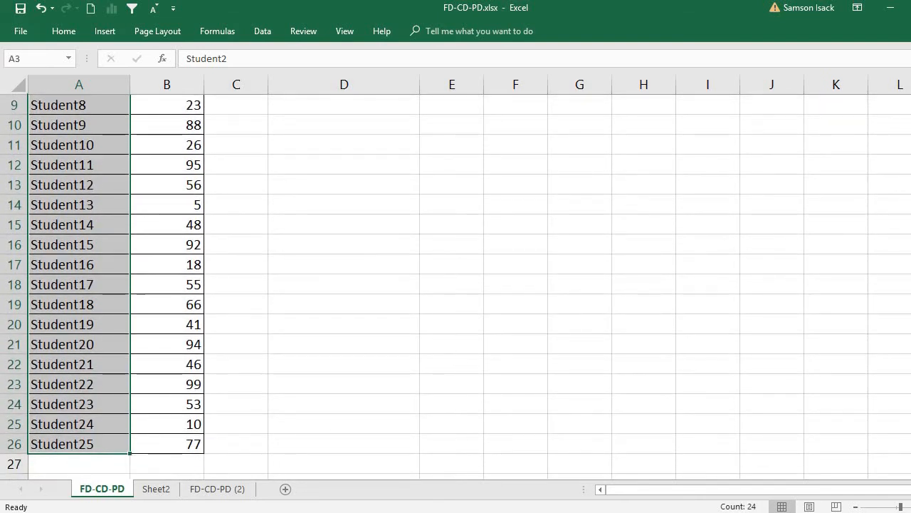
Examine the marks in B2:B26 and each class interval from 0-20 to 81-100 in the frequency distribution table.
scroll(125, 189, up, 3)
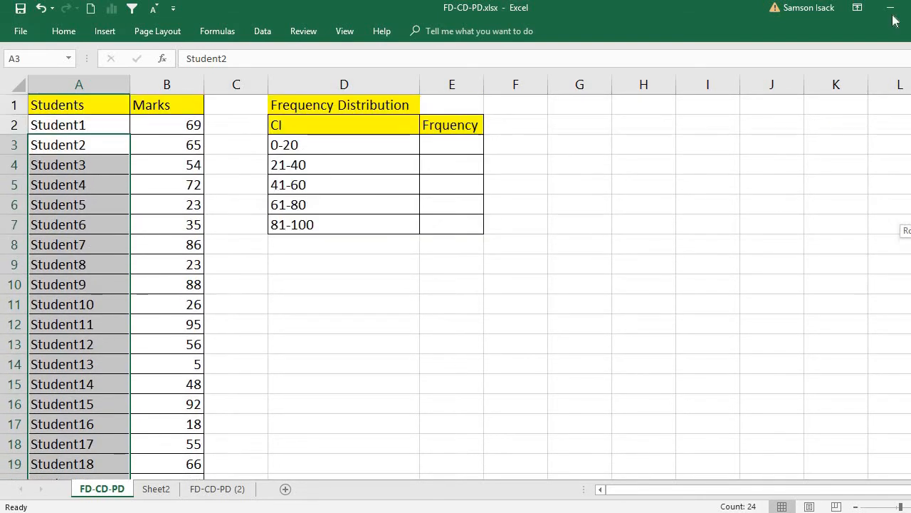
click(171, 125)
drag(171, 310, 160, 485)
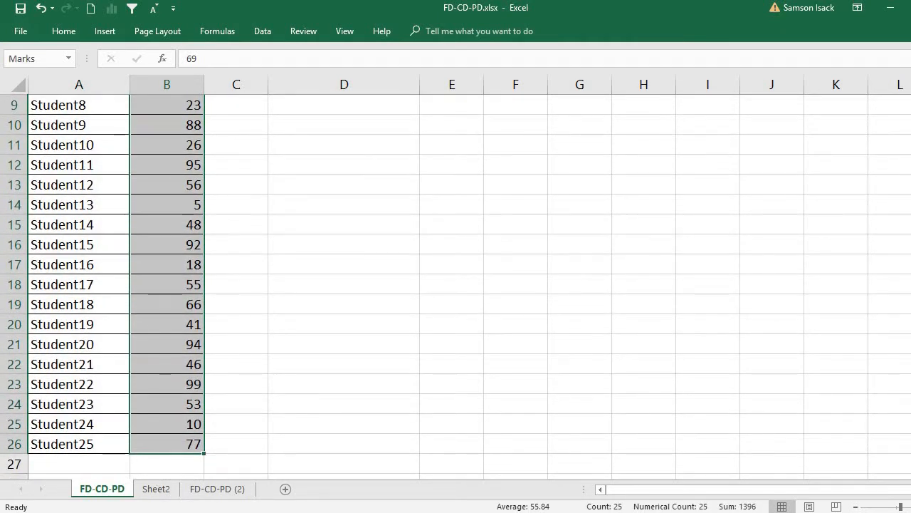
scroll(600, 154, up, 3)
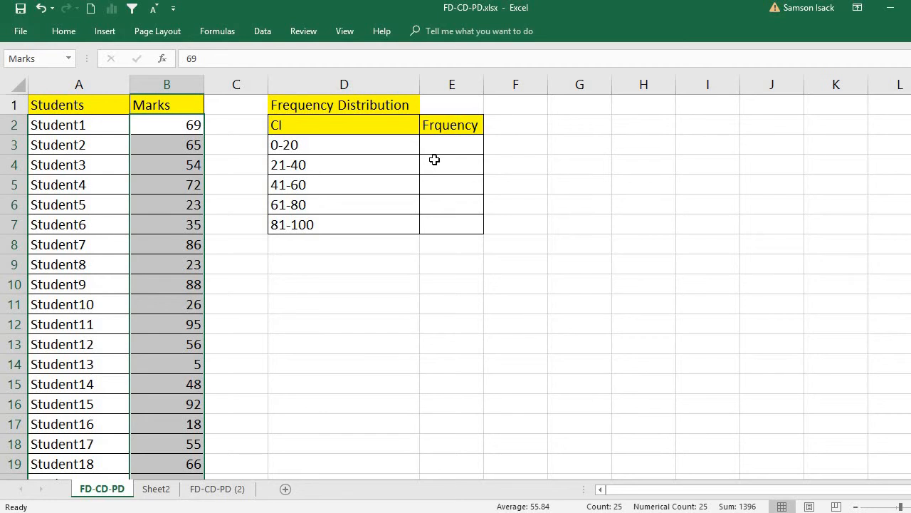
click(291, 144)
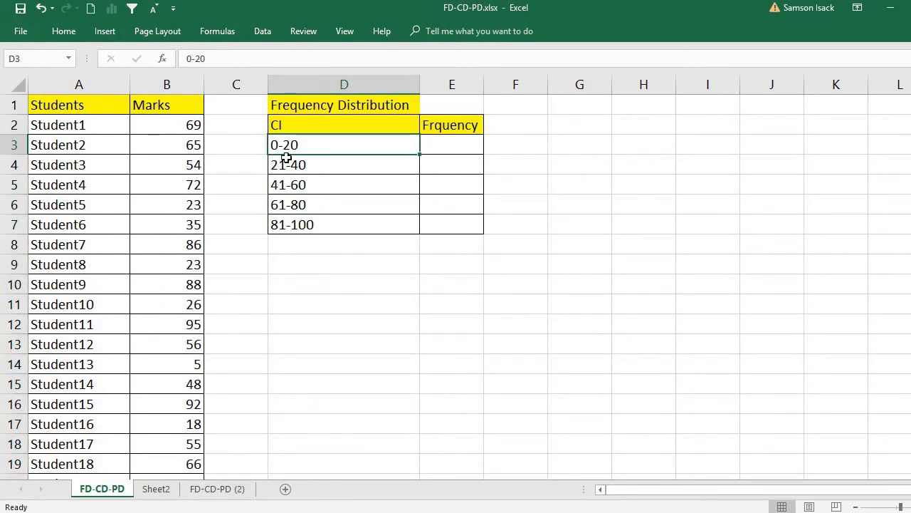
click(439, 143)
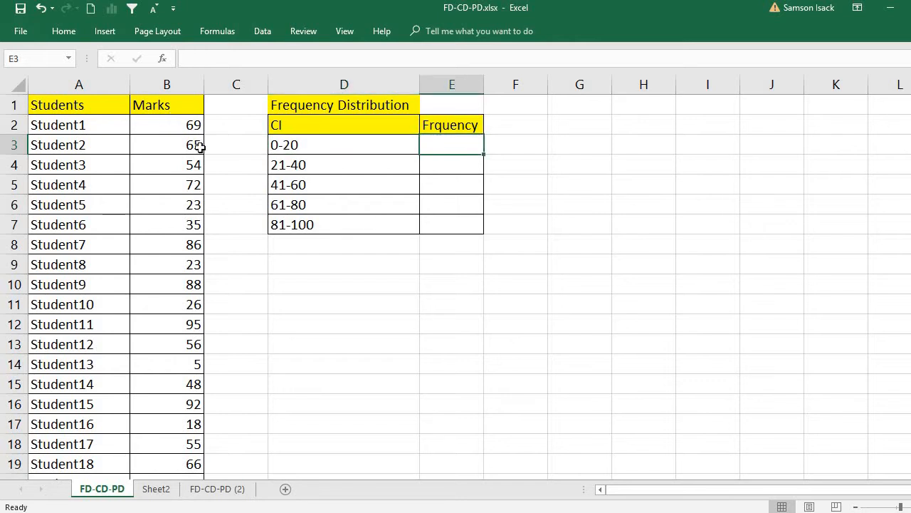
click(317, 148)
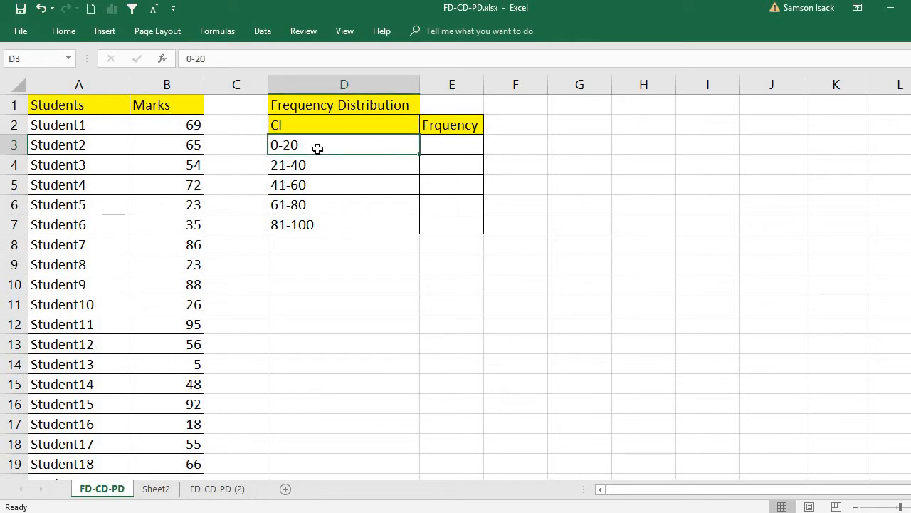
click(316, 162)
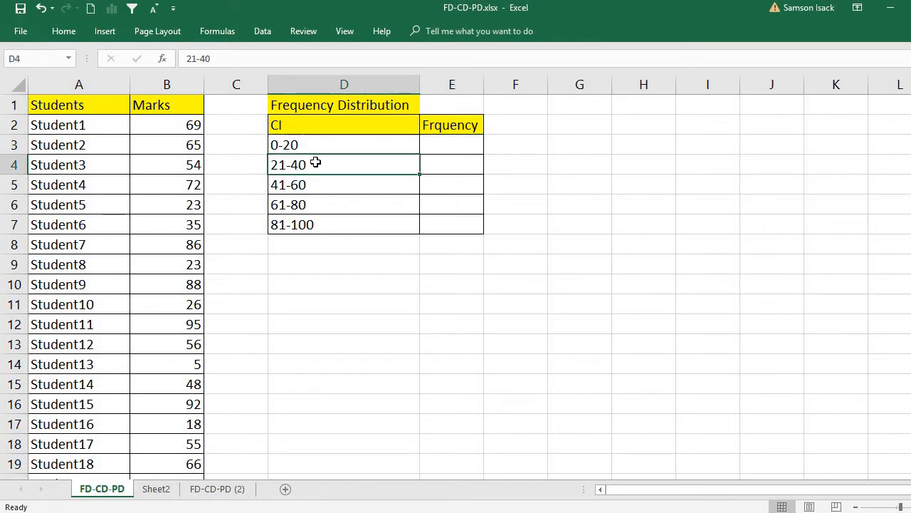
click(349, 185)
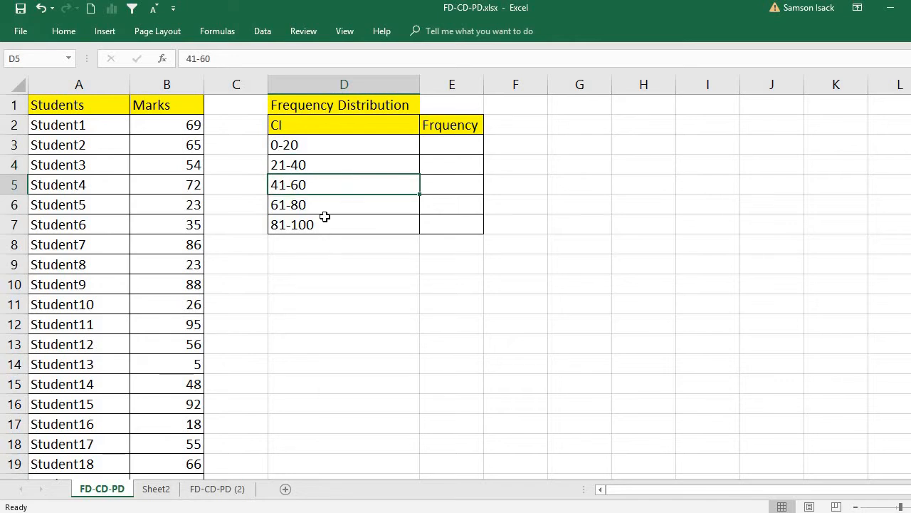
click(325, 206)
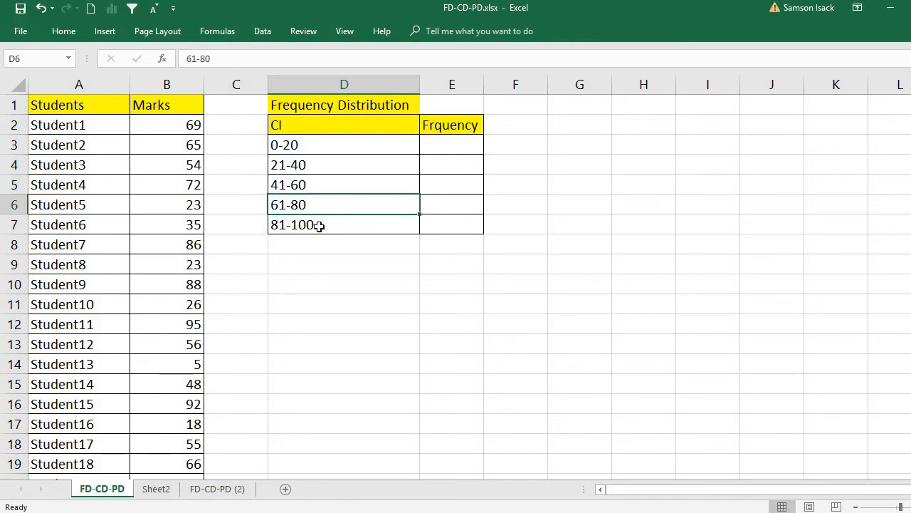
click(319, 226)
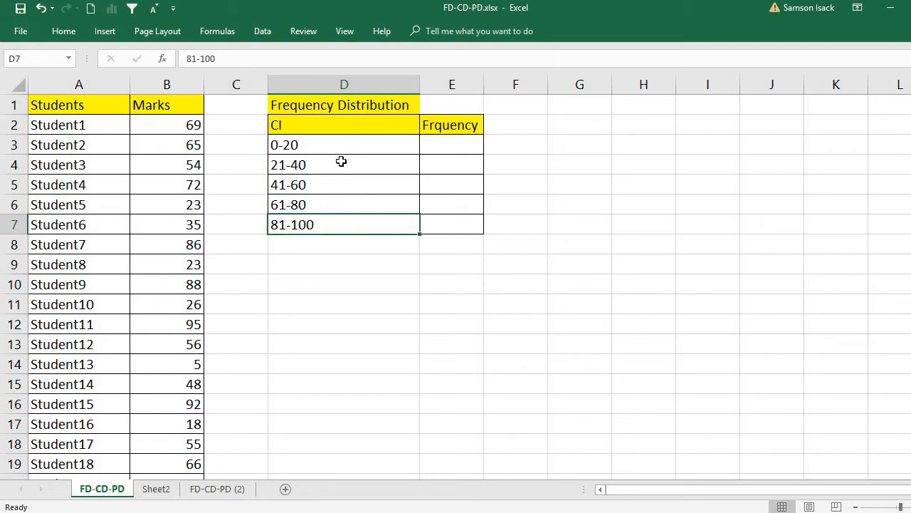
Widen column E of the frequency distribution table to make room for the frequency formulas.
drag(486, 77, 559, 78)
click(498, 123)
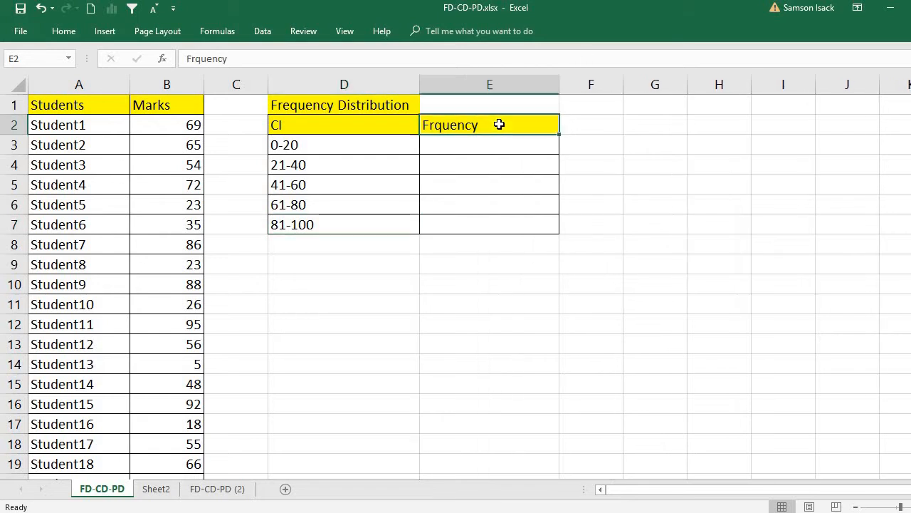
click(457, 143)
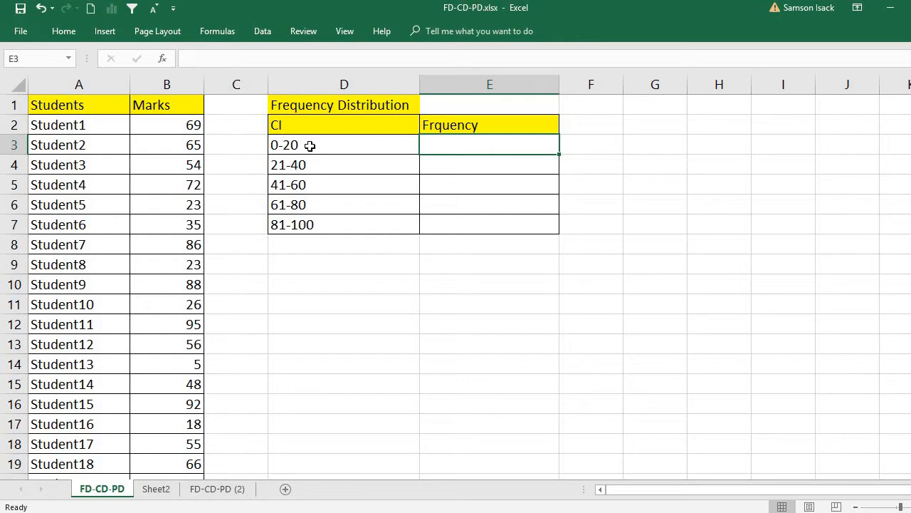
double_click(472, 146)
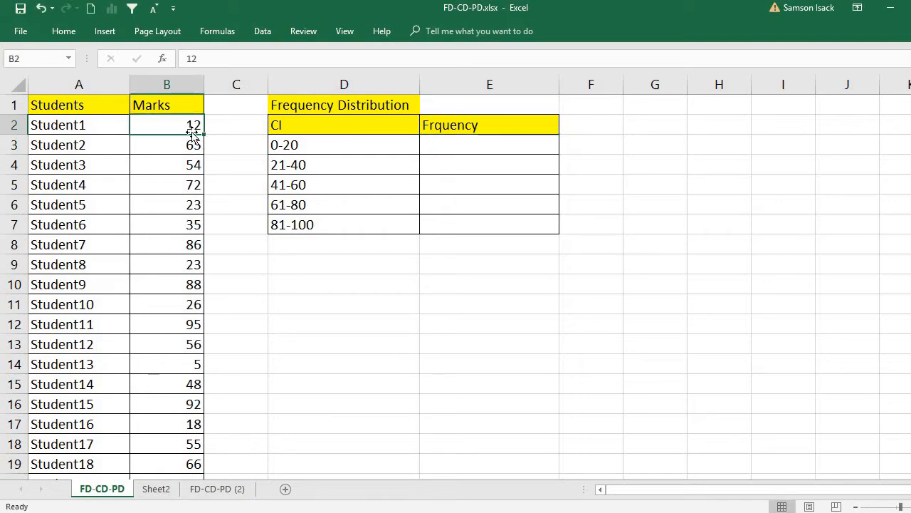
Define the name Marks for the range B2:B26 with workbook scope.
drag(184, 124, 183, 426)
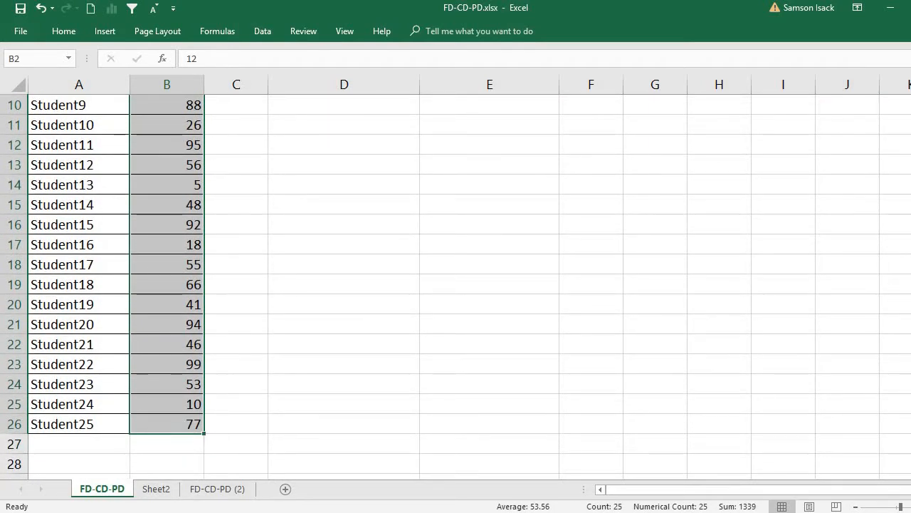
scroll(69, 288, up, 3)
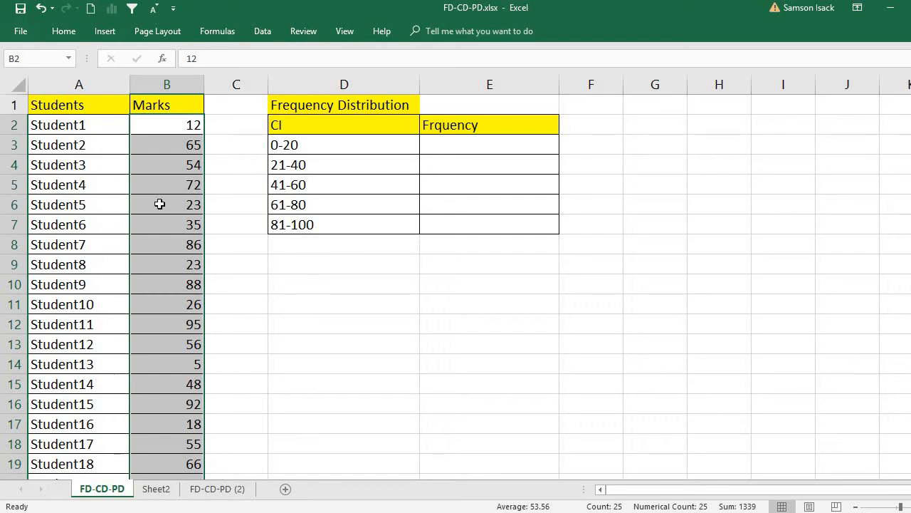
right_click(160, 204)
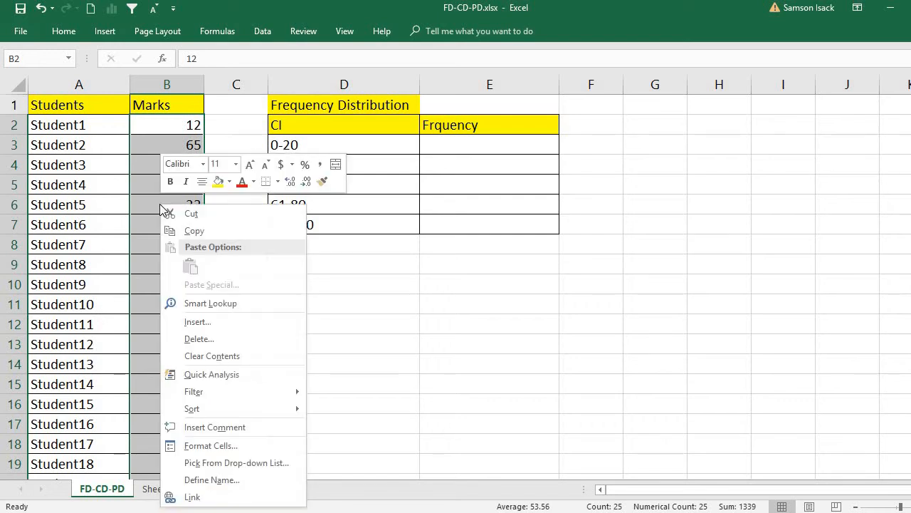
click(197, 480)
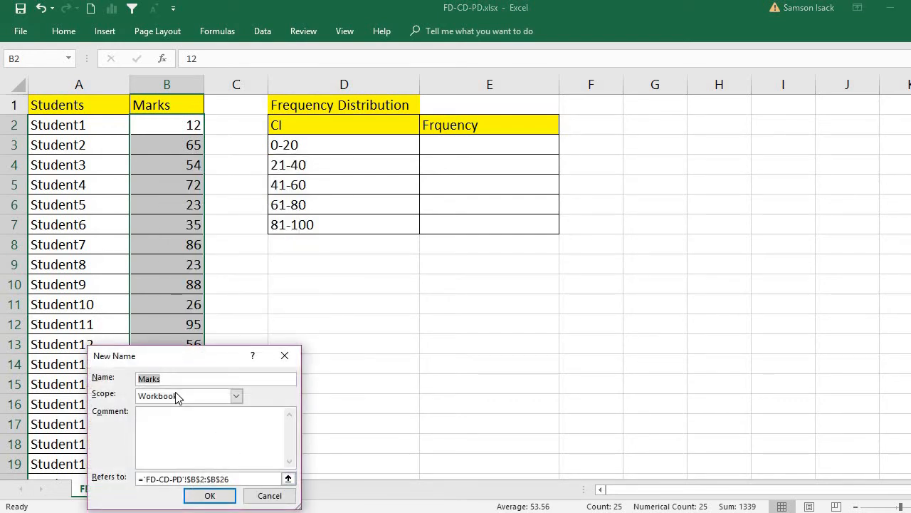
click(175, 381)
double_click(132, 378)
click(210, 496)
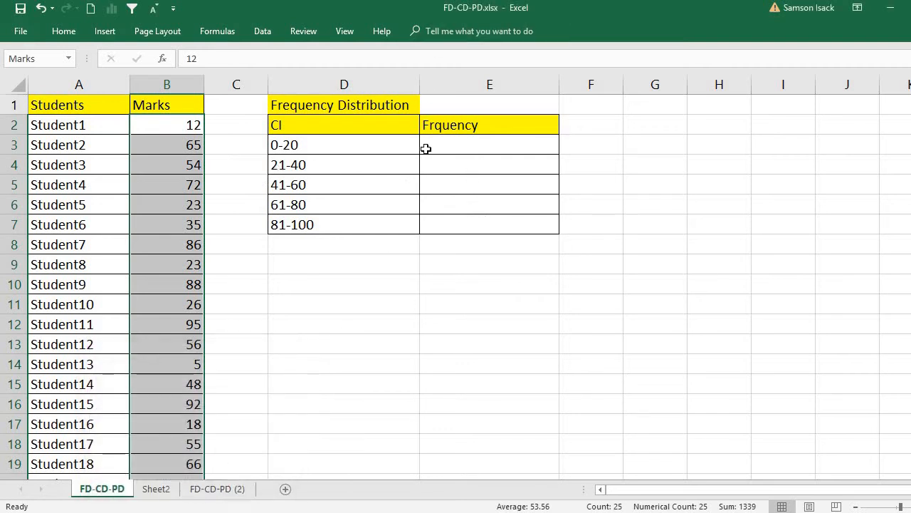
Begin a COUNTIFS formula in cell E3 for the frequency of the 0-20 interval.
click(449, 141)
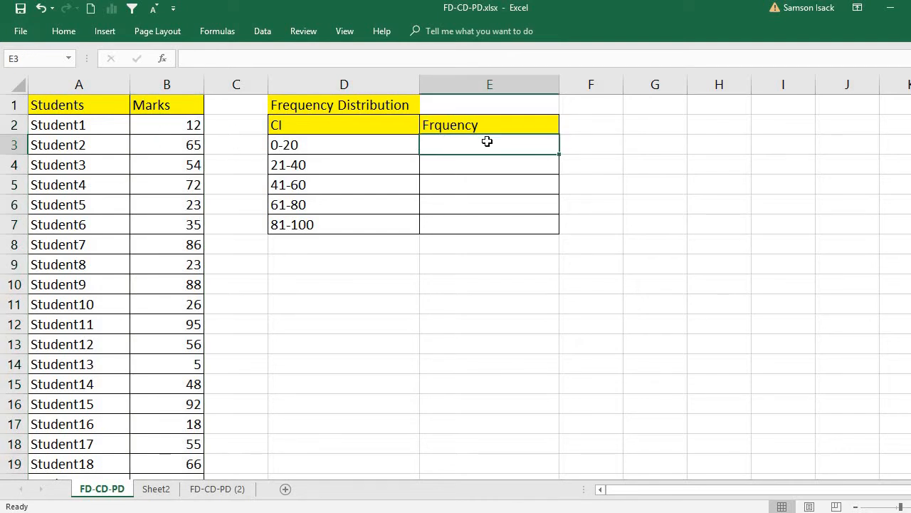
text(=)
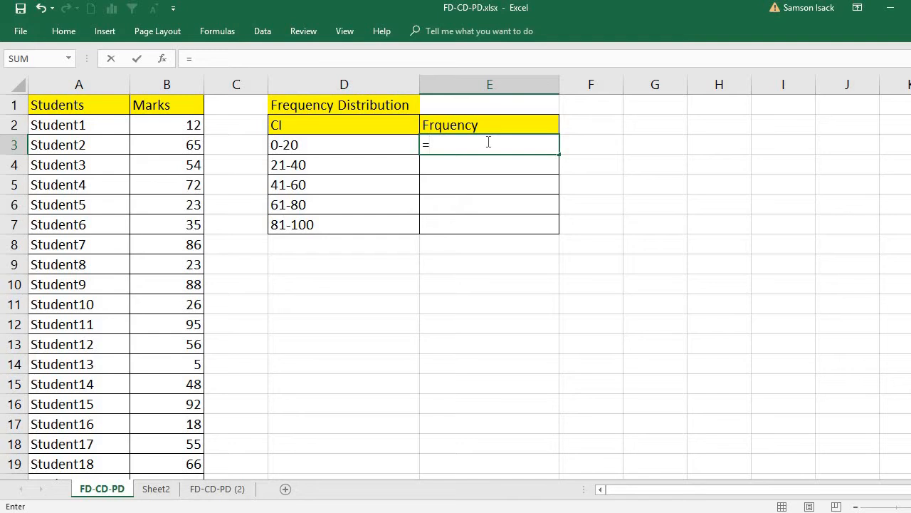
click(488, 141)
text(C)
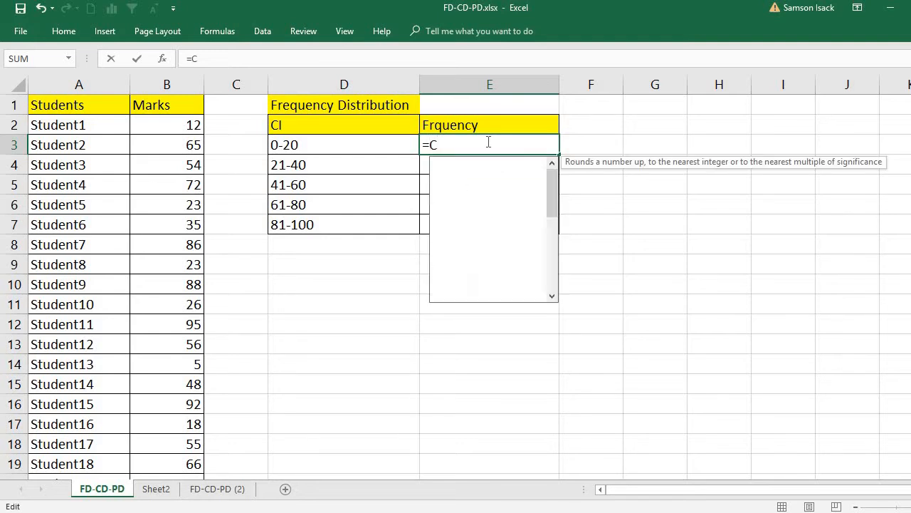
text(OUNTIF)
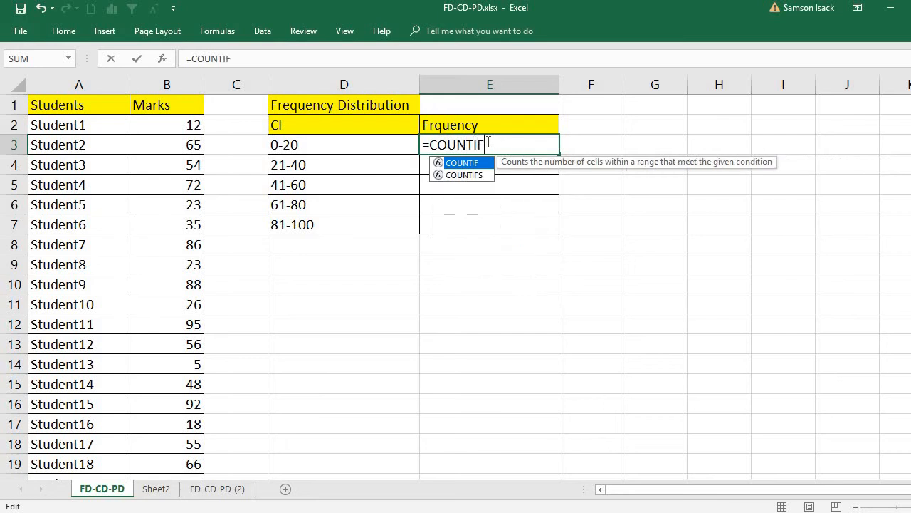
text(S()
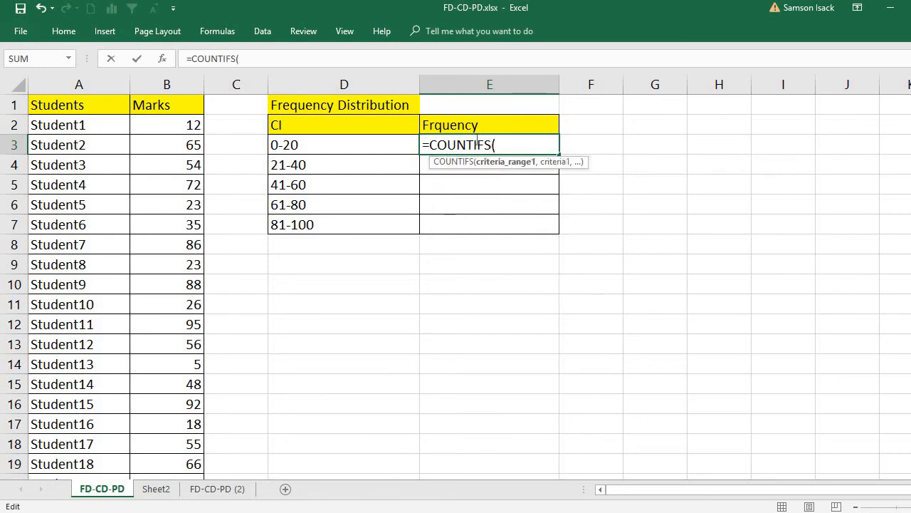
key(BackSpace)
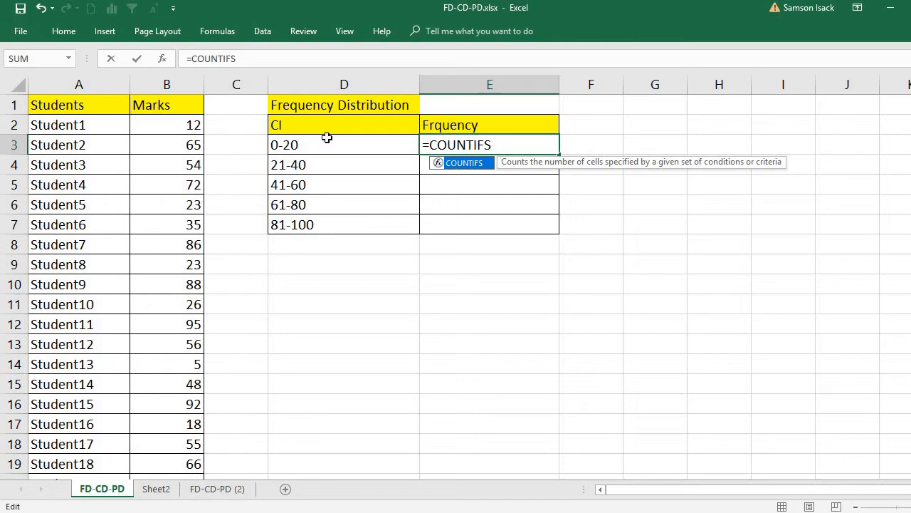
drag(475, 143, 490, 146)
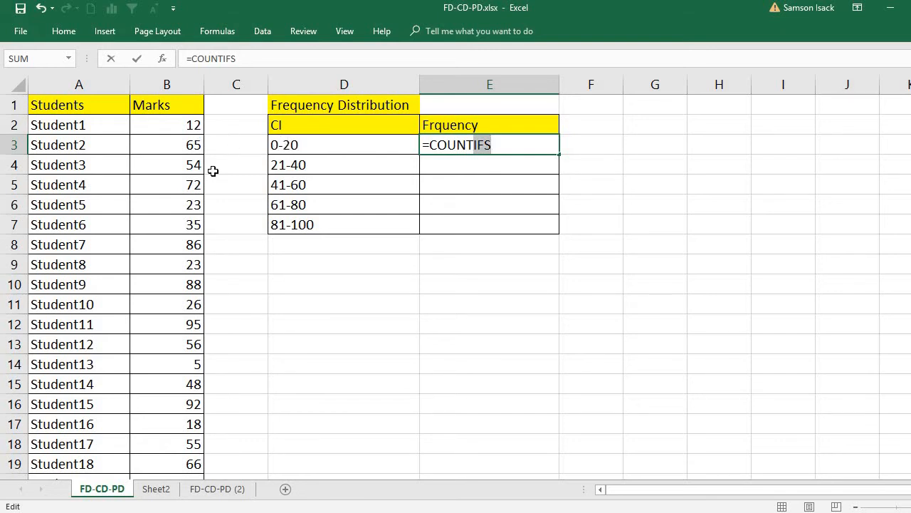
click(489, 148)
text(()
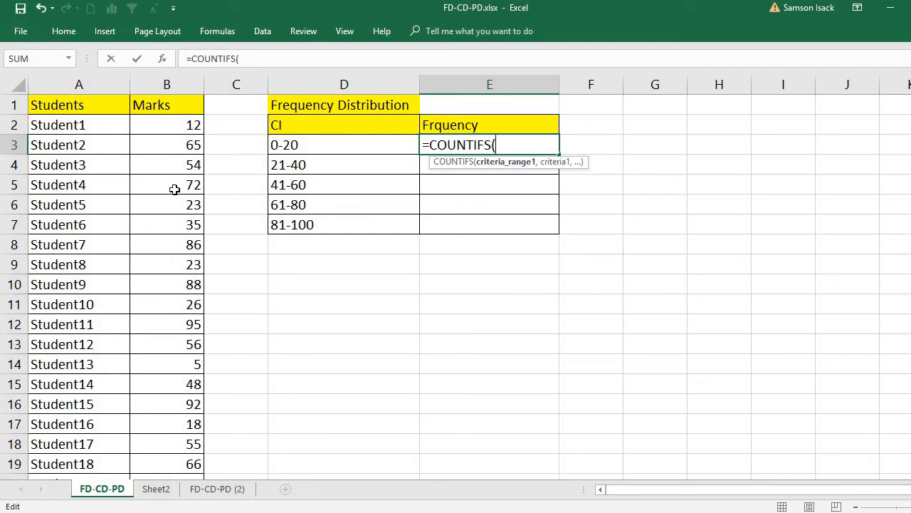
Set the named range Marks as the first criteria range of the COUNTIFS formula in E3.
drag(178, 126, 180, 449)
scroll(630, 153, up, 3)
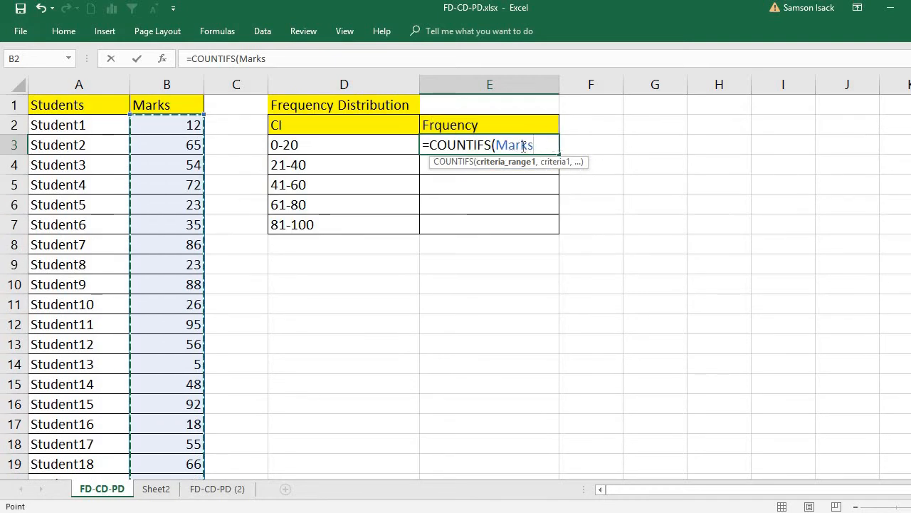
key(BackSpace)
key(BackSpace)
key(BackSpace)
key(BackSpace)
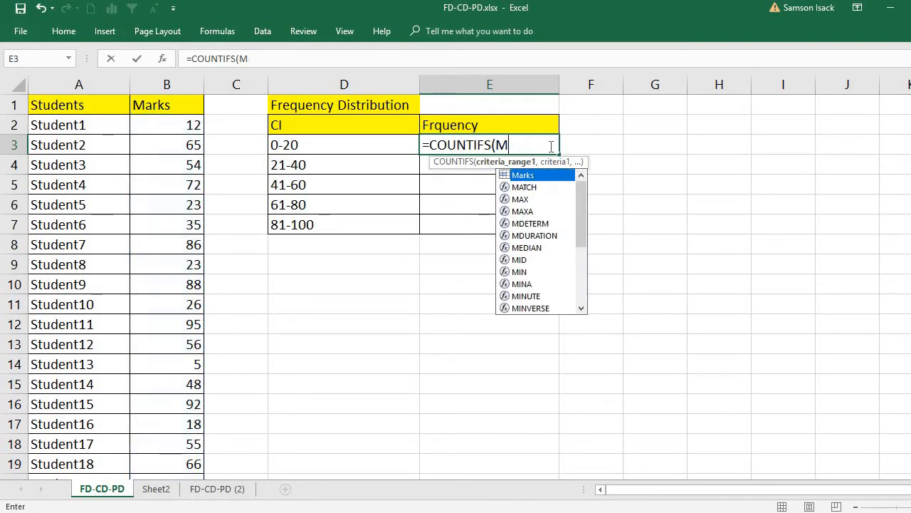
key(BackSpace)
text(Mar)
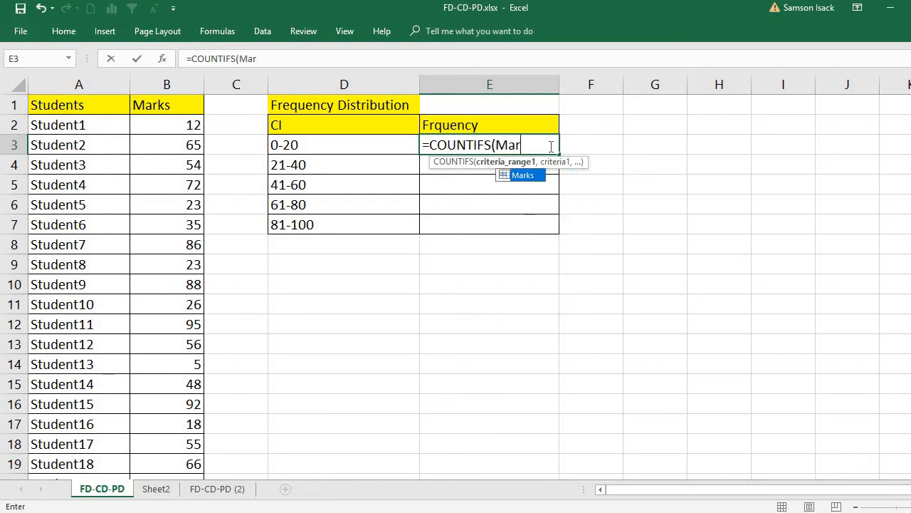
text(ks)
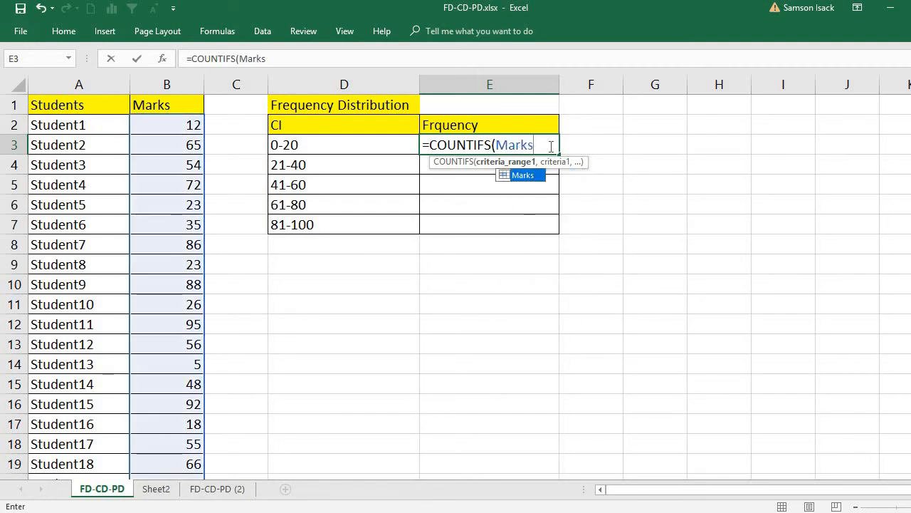
text(,)
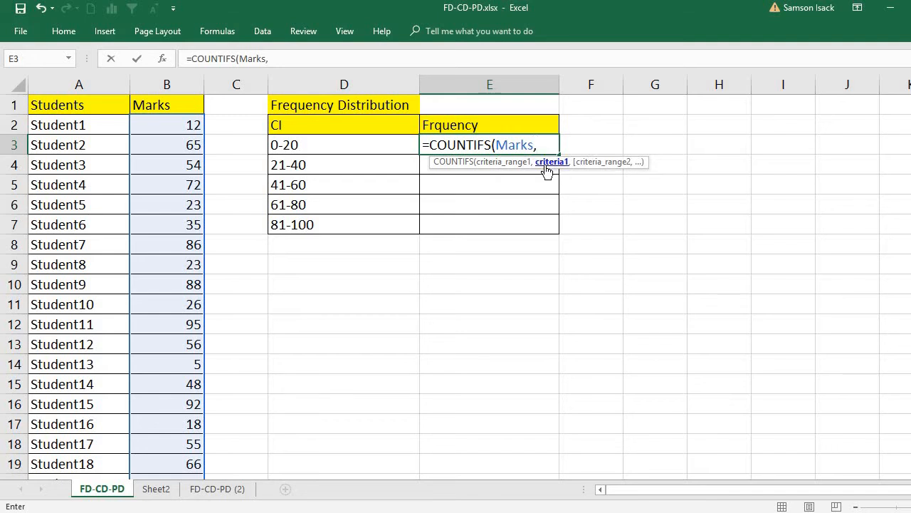
Enter ">=0" as the first criterion of the COUNTIFS formula in E3.
text(")
text(.)
text(=0)
key(BackSpace)
key(BackSpace)
key(BackSpace)
text(?)
key(BackSpace)
text(>=0",)
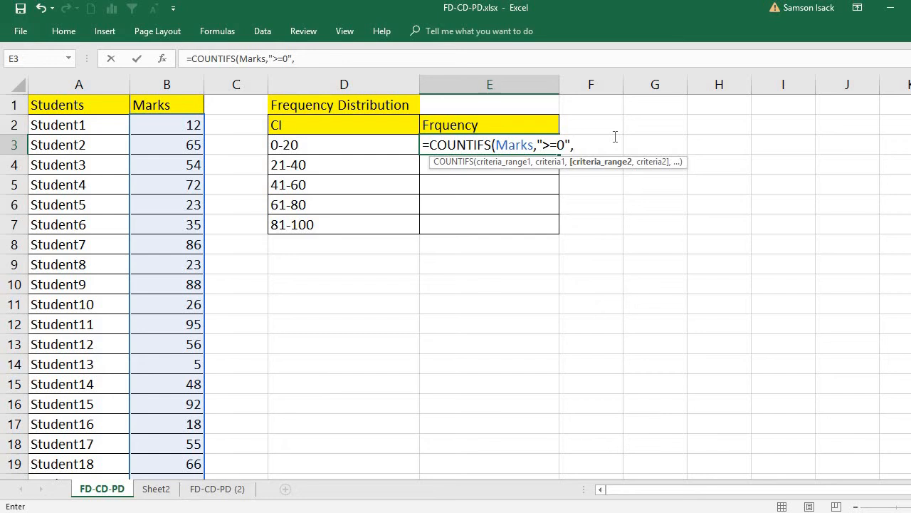
Complete the COUNTIFS formula in E3 with Marks as the second criteria range and "<=20" as its criterion.
text(Mark)
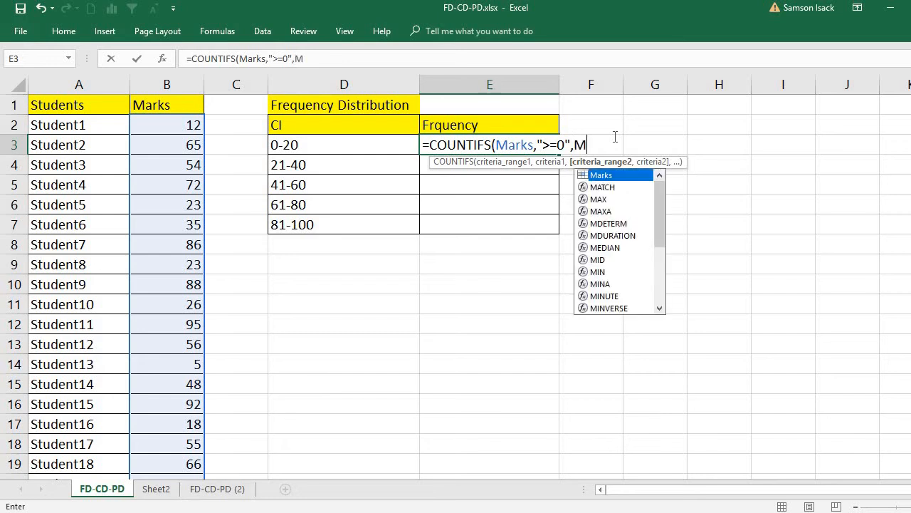
text(s,)
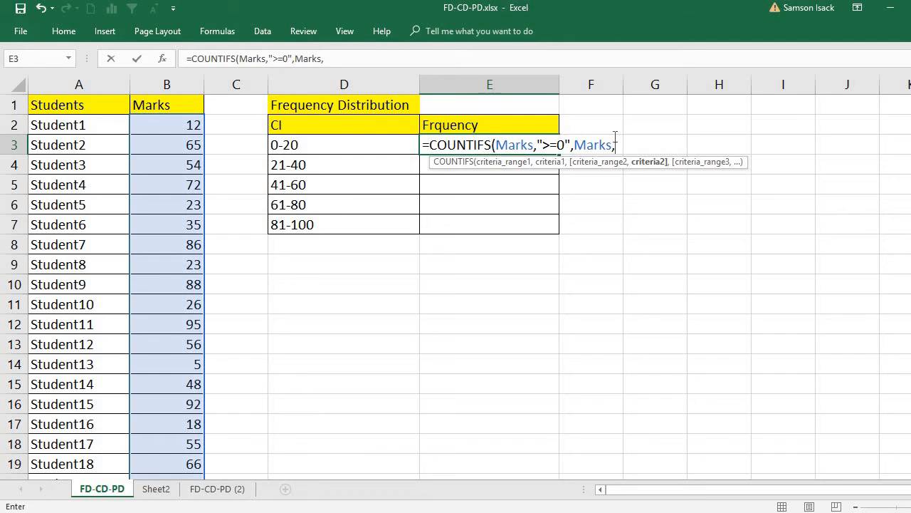
text("<=20"))
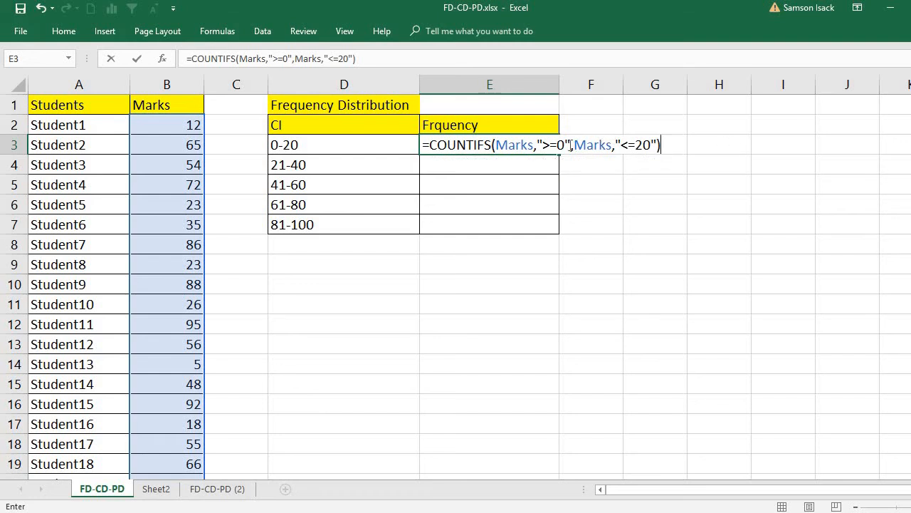
drag(570, 145, 496, 146)
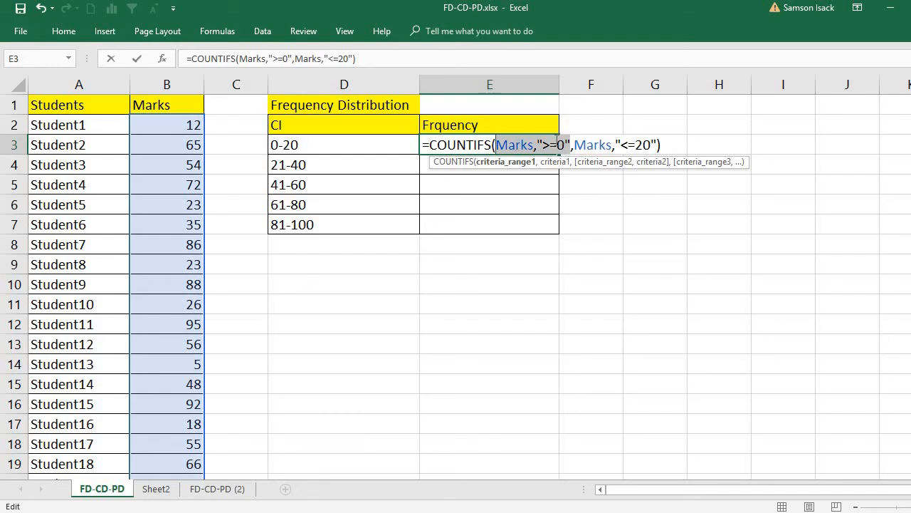
click(574, 146)
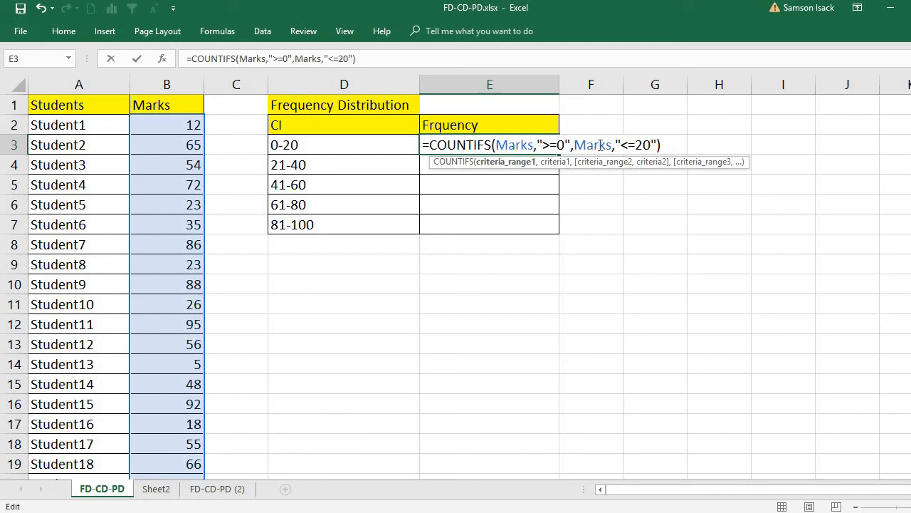
drag(573, 146, 649, 151)
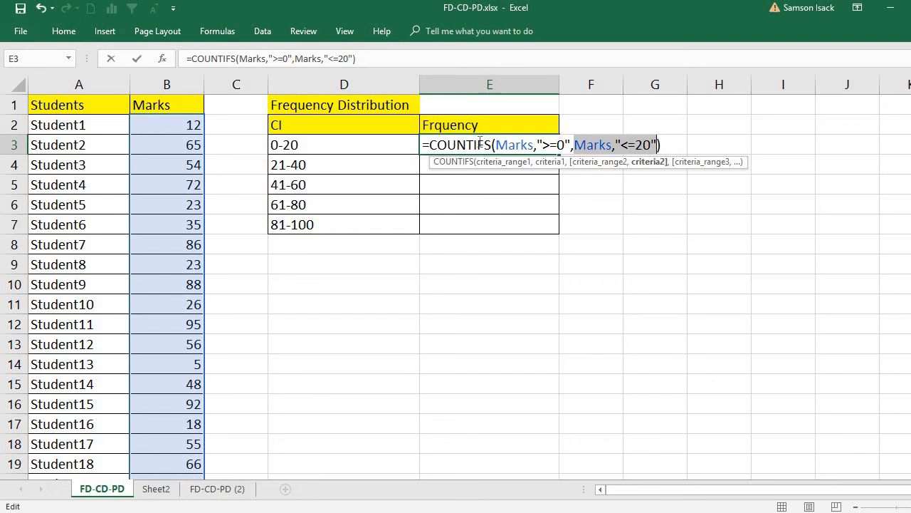
key(Return)
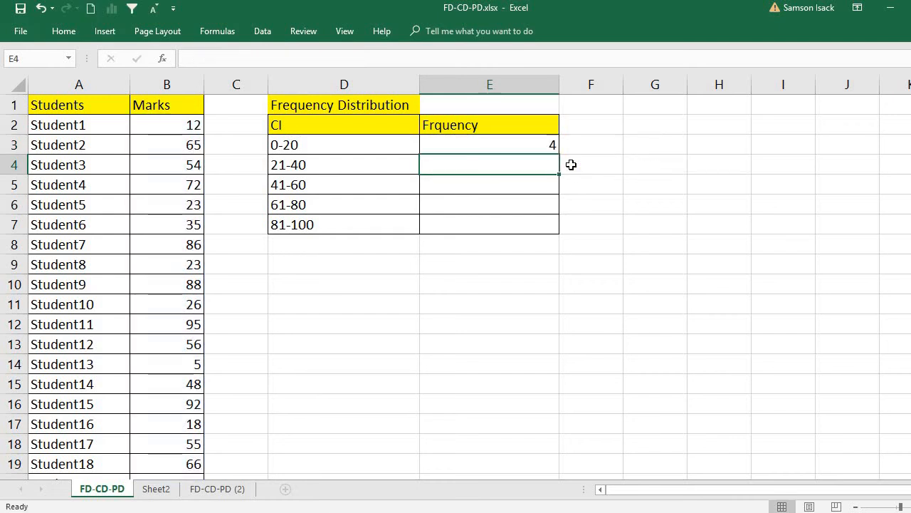
Copy the E3 formula down to E4 and set its criteria to ">=21" and "<=40".
click(537, 143)
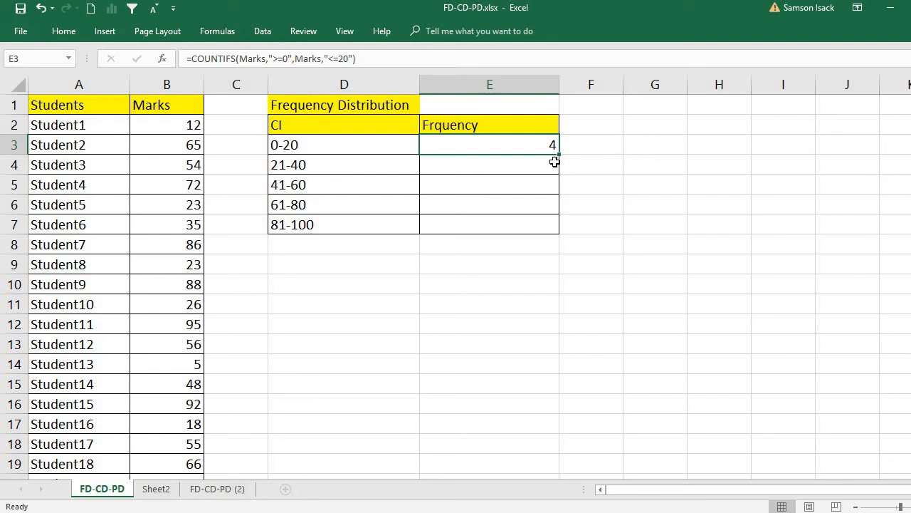
drag(558, 154, 507, 170)
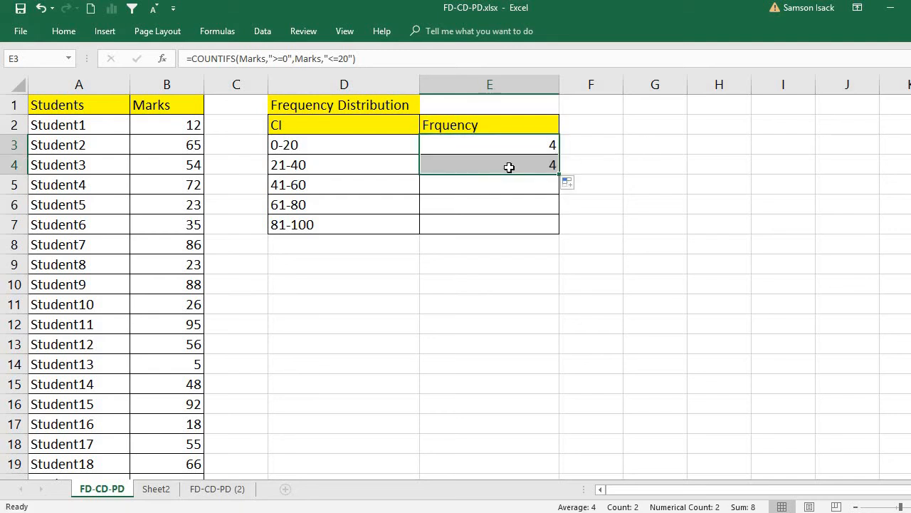
double_click(507, 168)
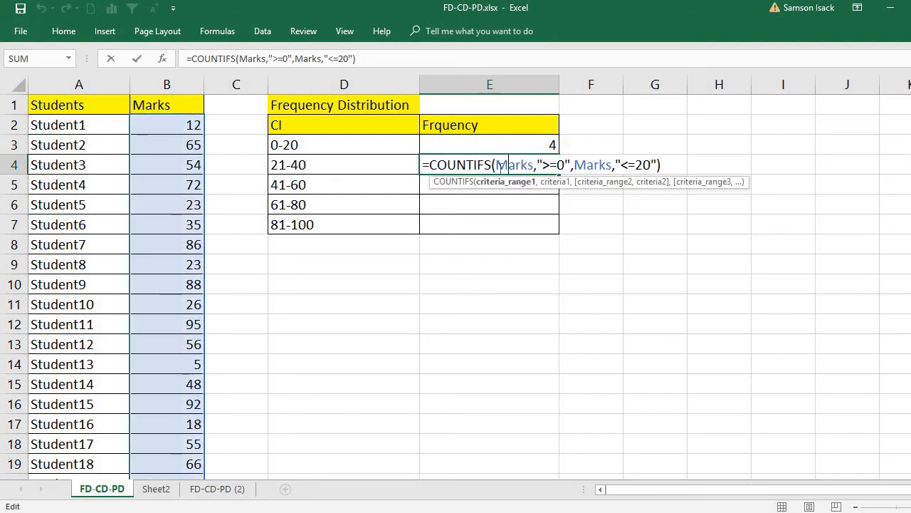
click(559, 165)
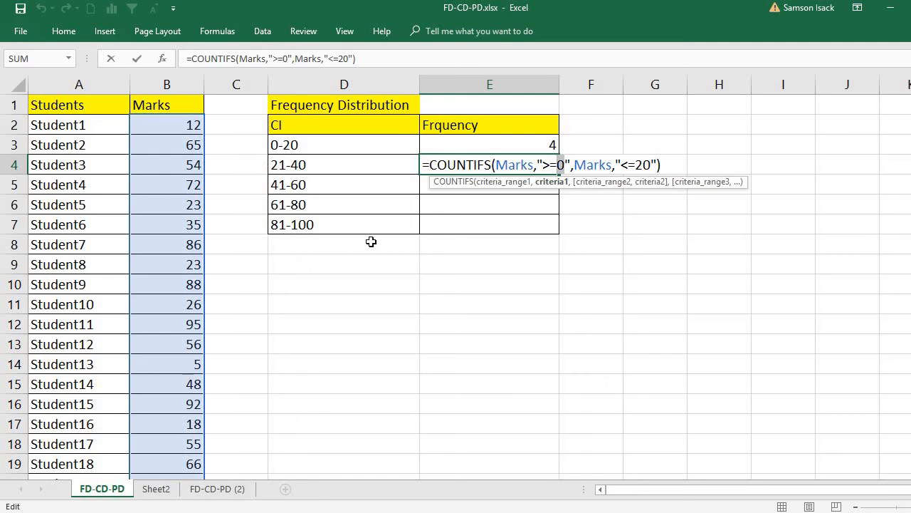
text(21)
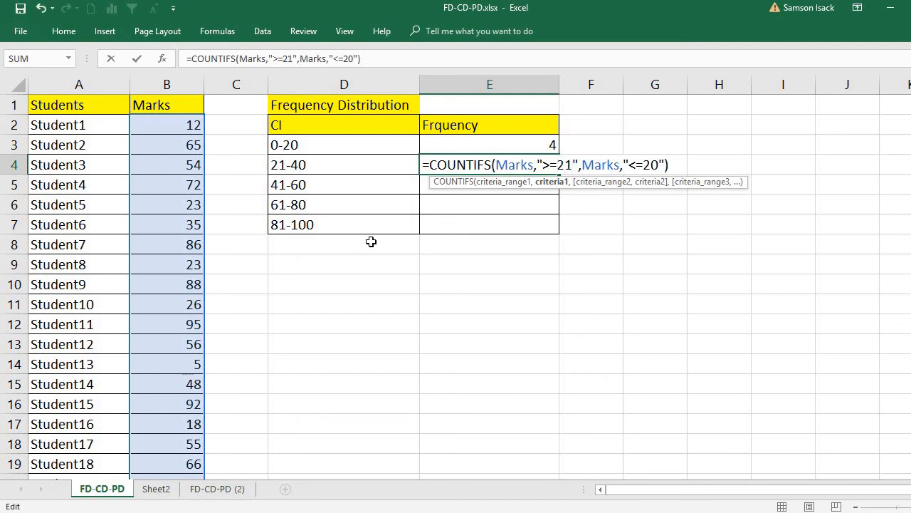
drag(642, 165, 649, 165)
text(4)
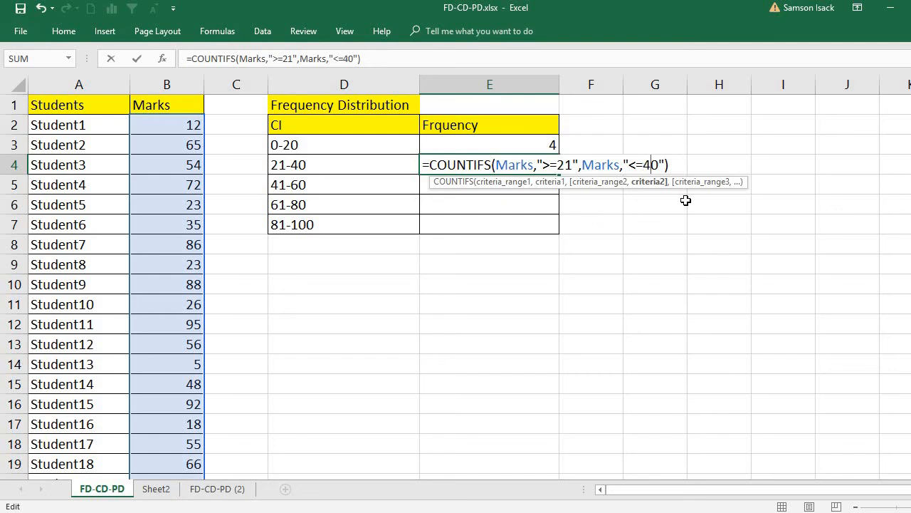
key(Return)
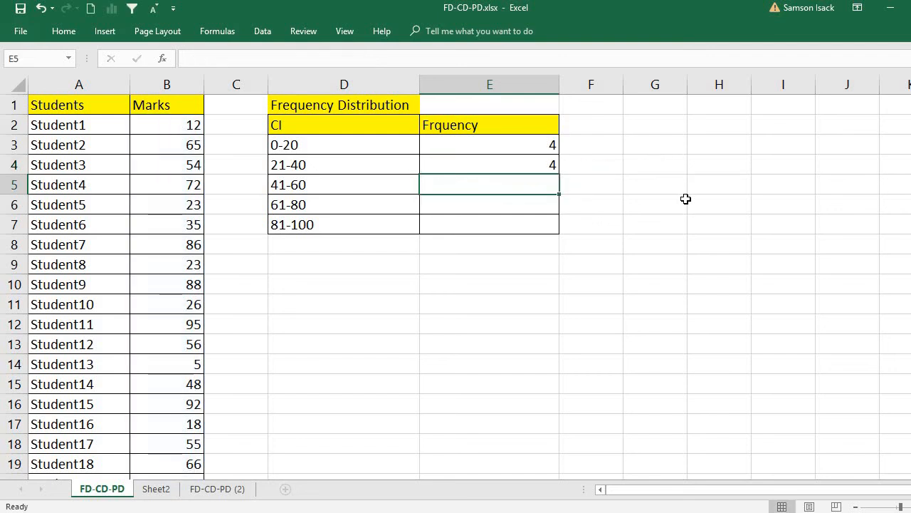
Fill the E4 formula into E5 and change its criteria to ">=41" and "<=60" for the 41-60 interval.
click(514, 164)
drag(562, 172, 533, 184)
click(532, 185)
double_click(532, 185)
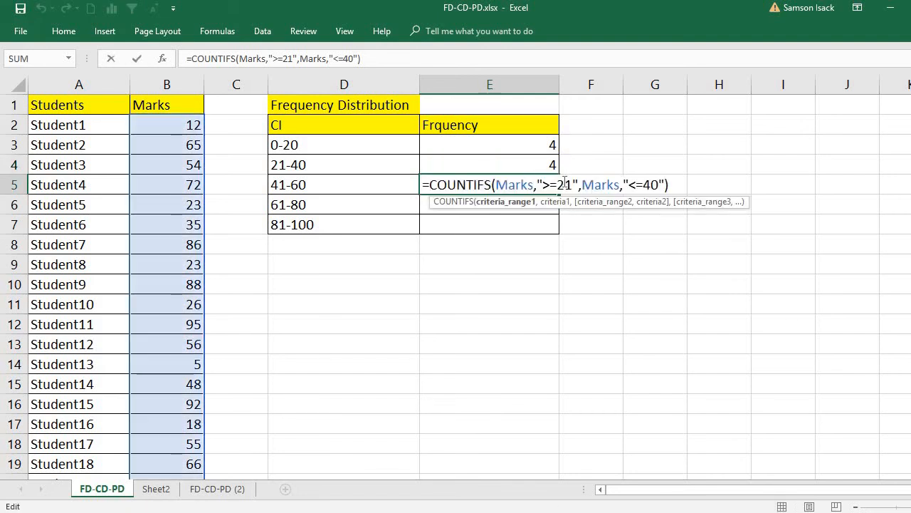
click(557, 185)
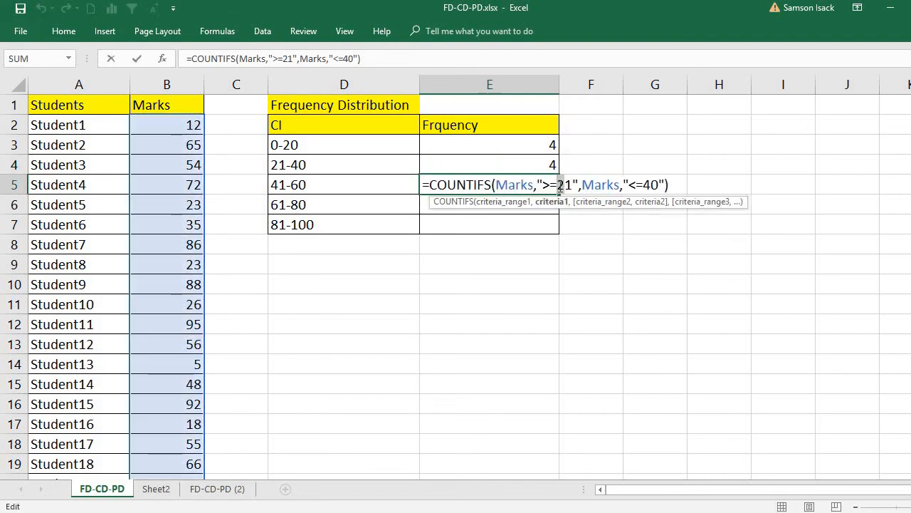
key(Delete)
text(4)
drag(649, 184, 642, 185)
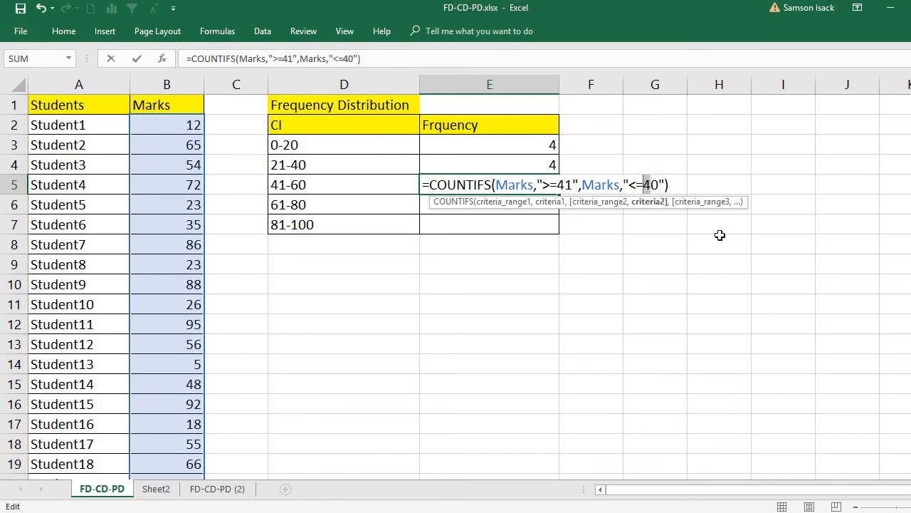
text(6)
key(Return)
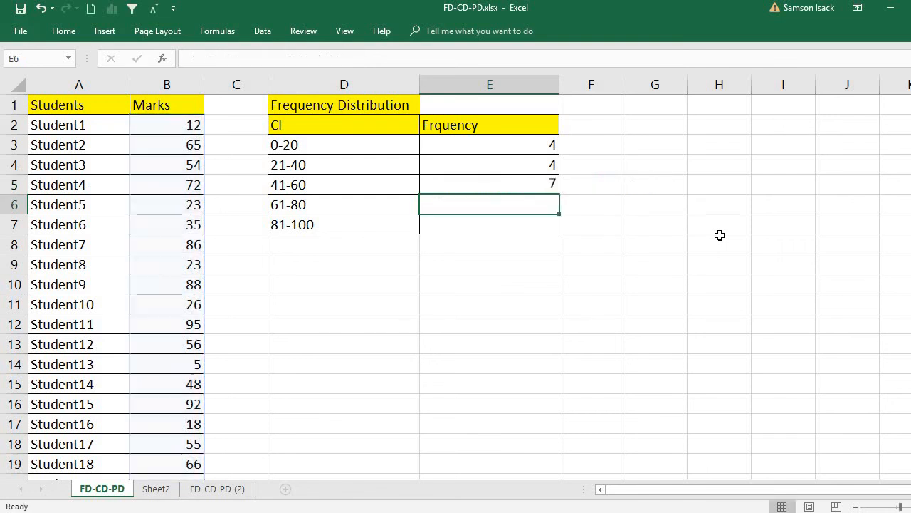
Copy the E5 formula into E6 and edit its criteria to ">=61" and "<=80" for the 61-80 interval.
click(553, 179)
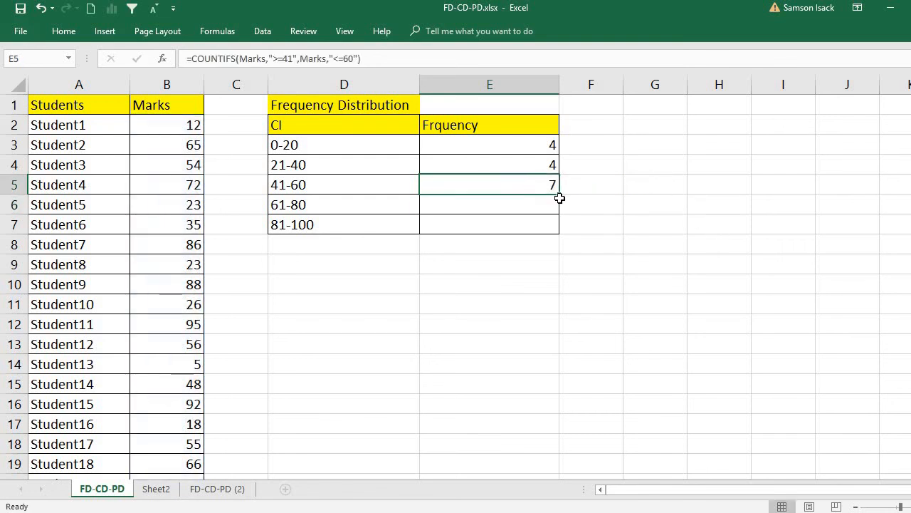
drag(558, 193, 545, 213)
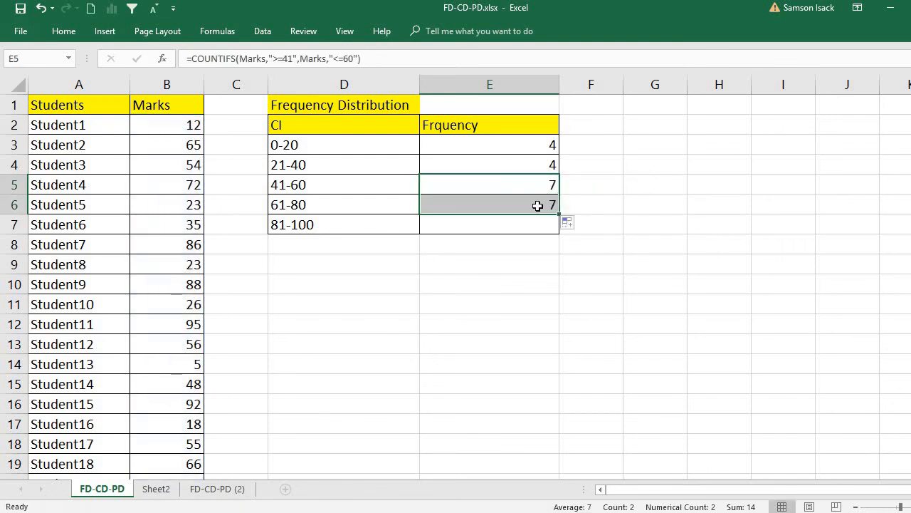
double_click(538, 204)
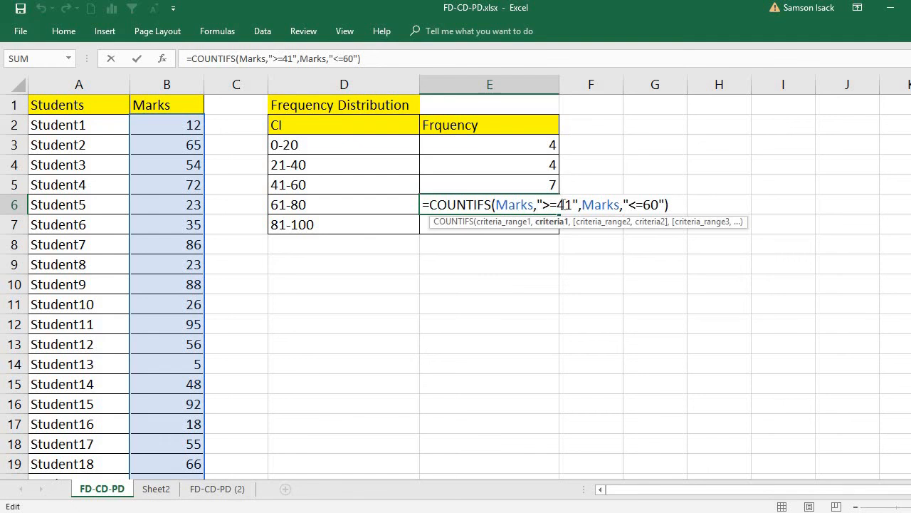
drag(563, 207, 557, 207)
text(6)
drag(650, 206, 643, 206)
text(8)
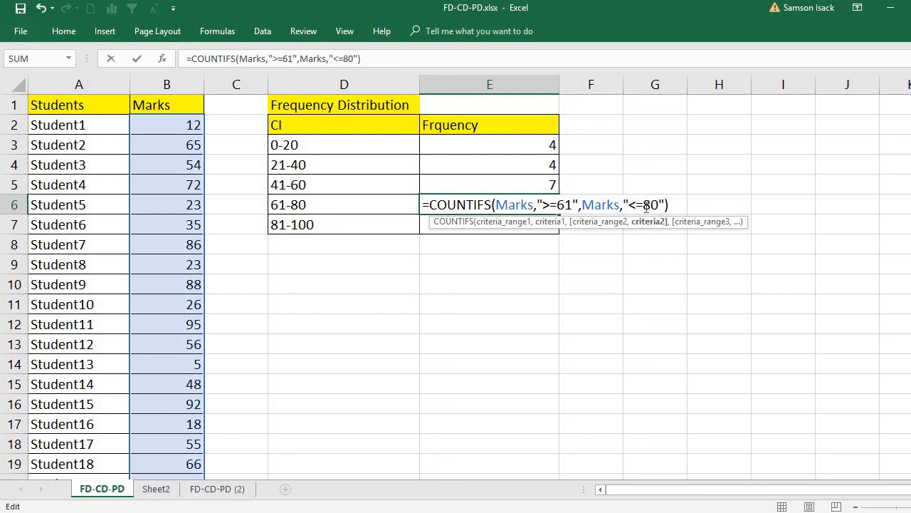
key(Return)
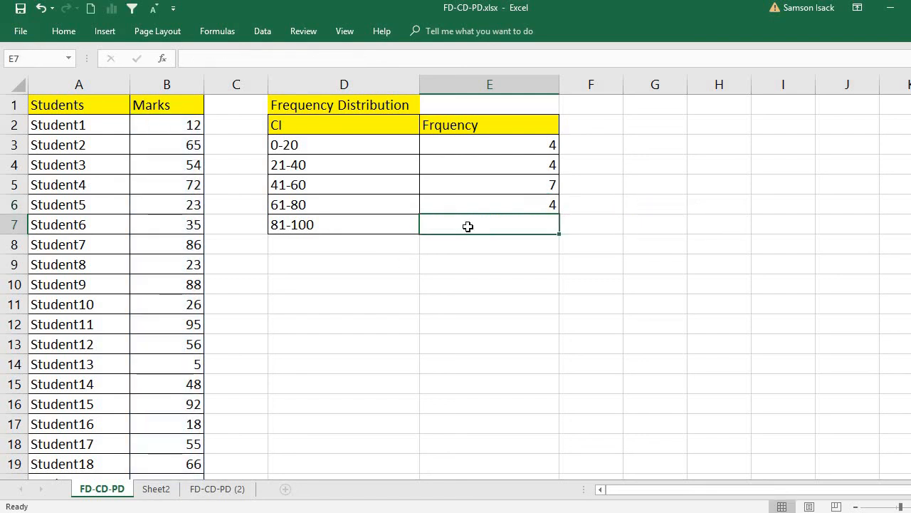
Extend the E6 formula to E7 and set its criteria to ">=81" and "<=100" for the 81-100 interval.
click(525, 201)
mouse_move(555, 223)
mouse_down()
mouse_move(540, 199)
mouse_move(568, 215)
mouse_move(551, 225)
mouse_move(563, 227)
mouse_up()
double_click(547, 225)
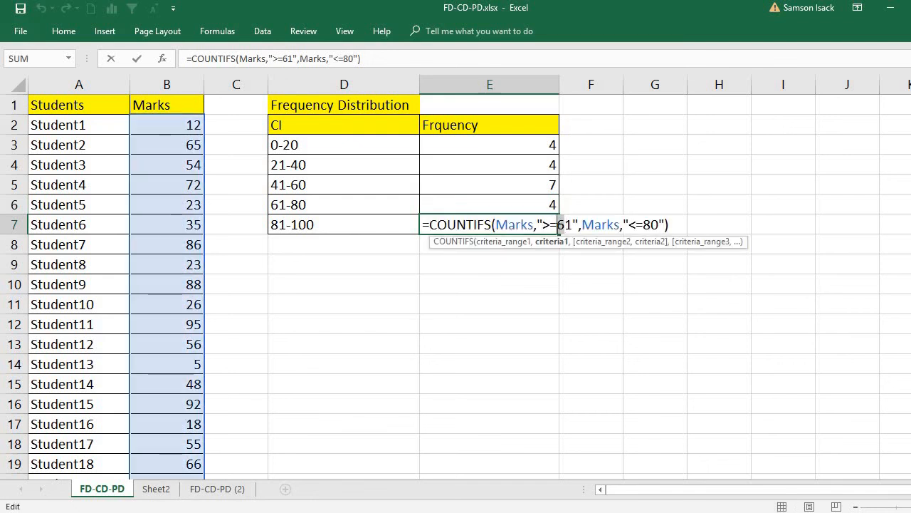
text(8)
click(650, 224)
double_click(651, 224)
drag(659, 224, 644, 225)
text(1)
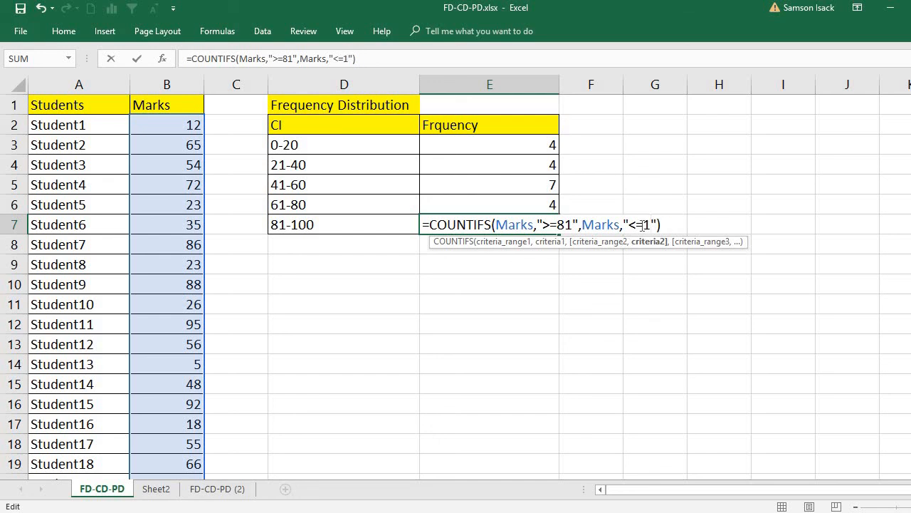
text(00)
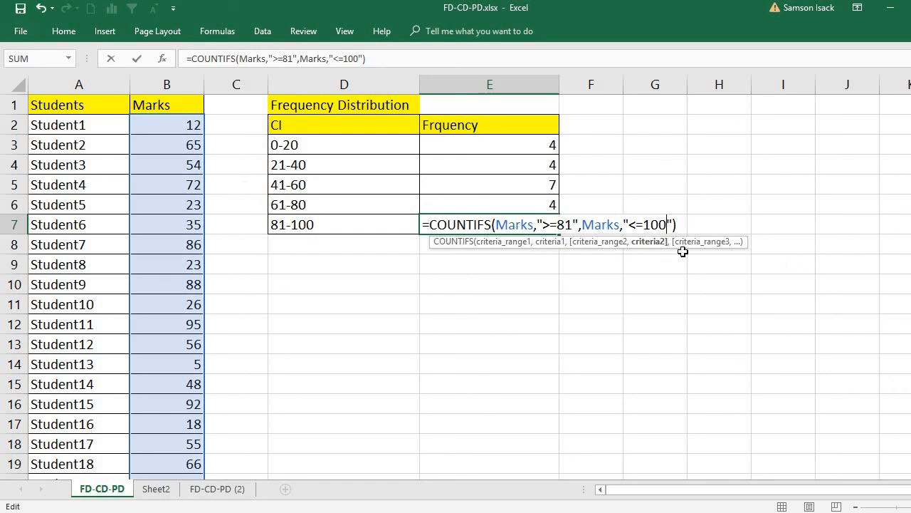
key(Return)
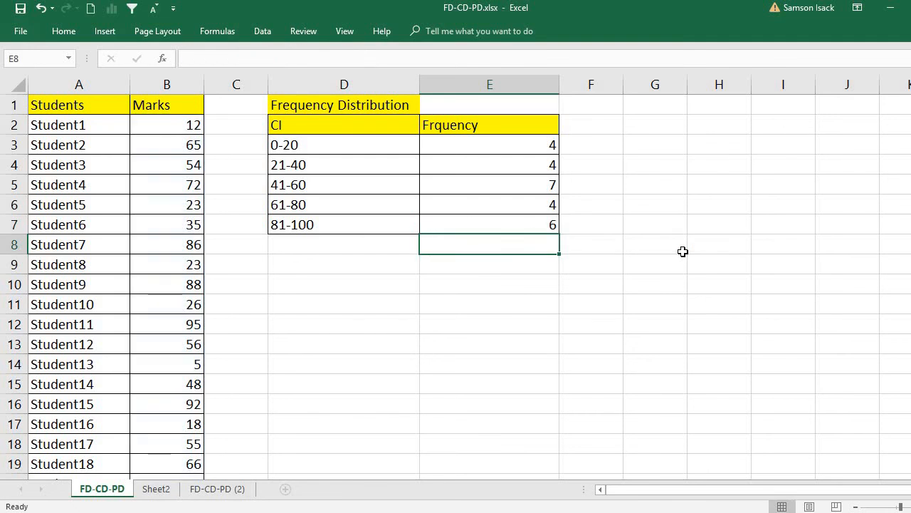
Review the frequencies in E3:E7 against the class intervals in column D and the marks in column B.
click(535, 220)
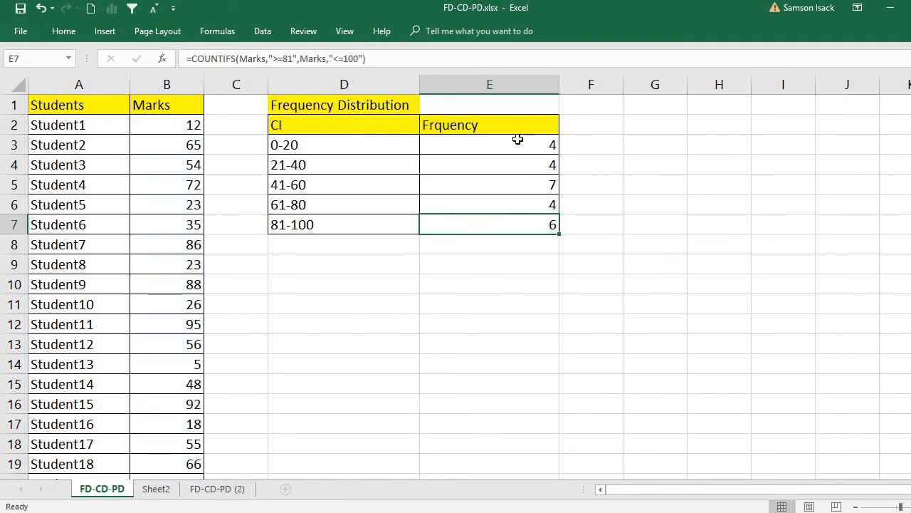
drag(514, 143, 509, 218)
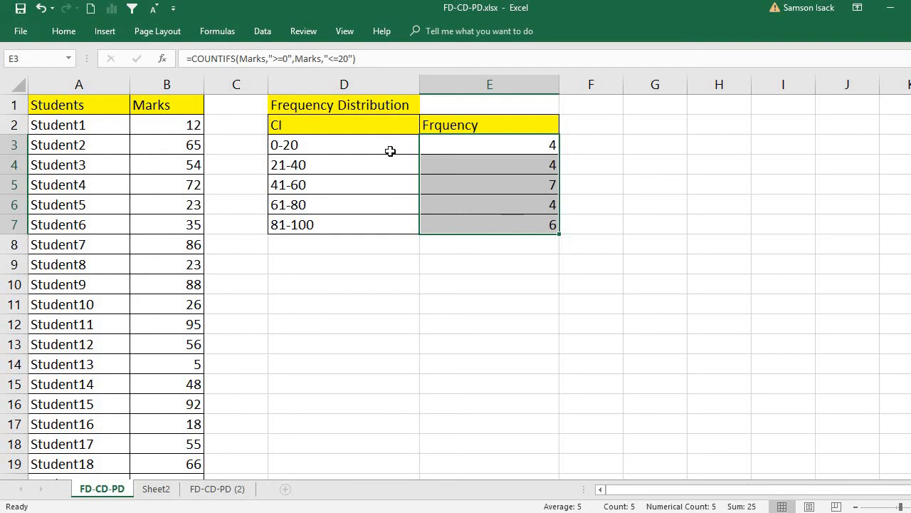
drag(385, 152, 363, 225)
drag(182, 124, 181, 224)
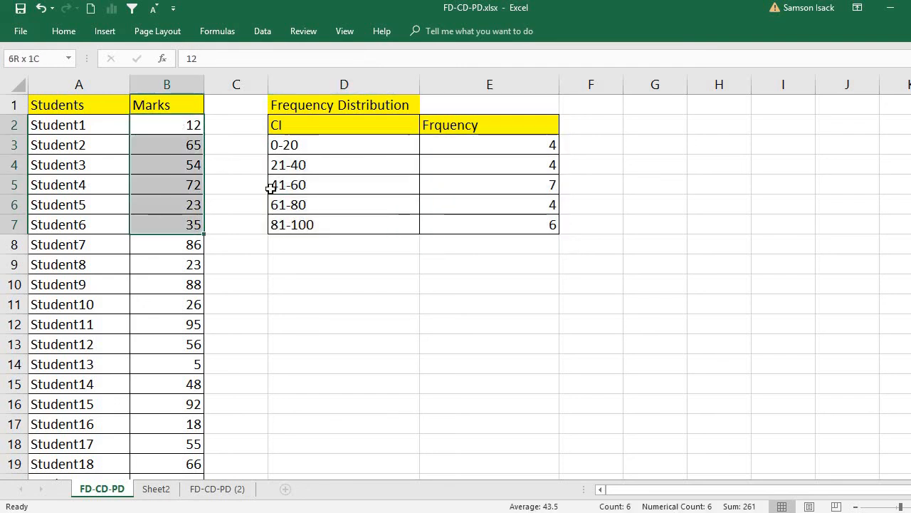
drag(518, 148, 510, 225)
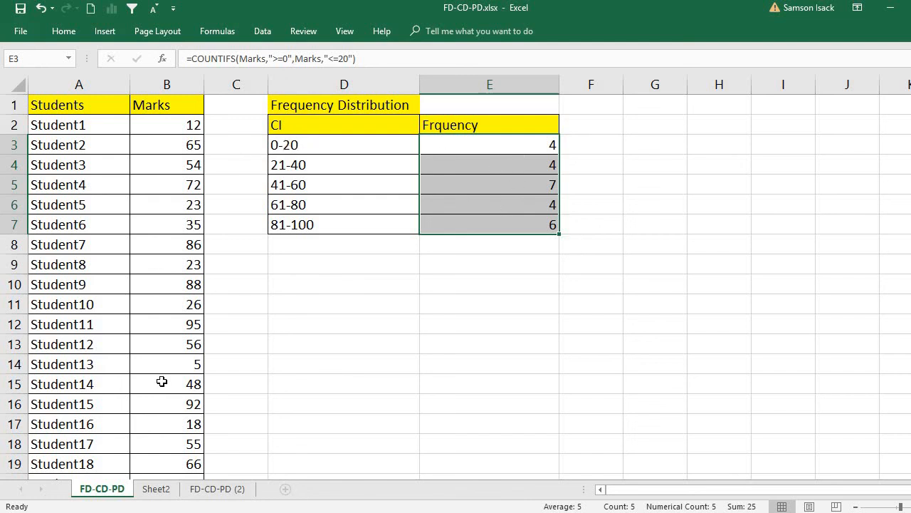
click(184, 126)
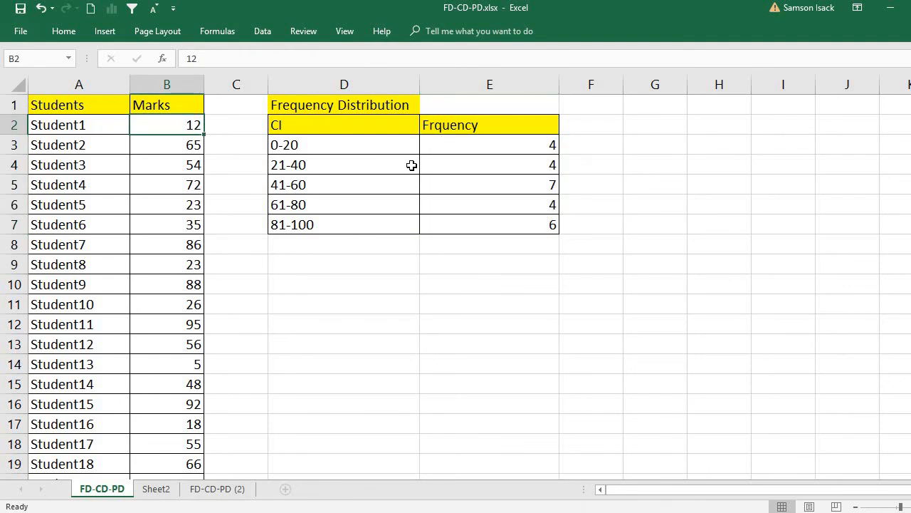
click(504, 150)
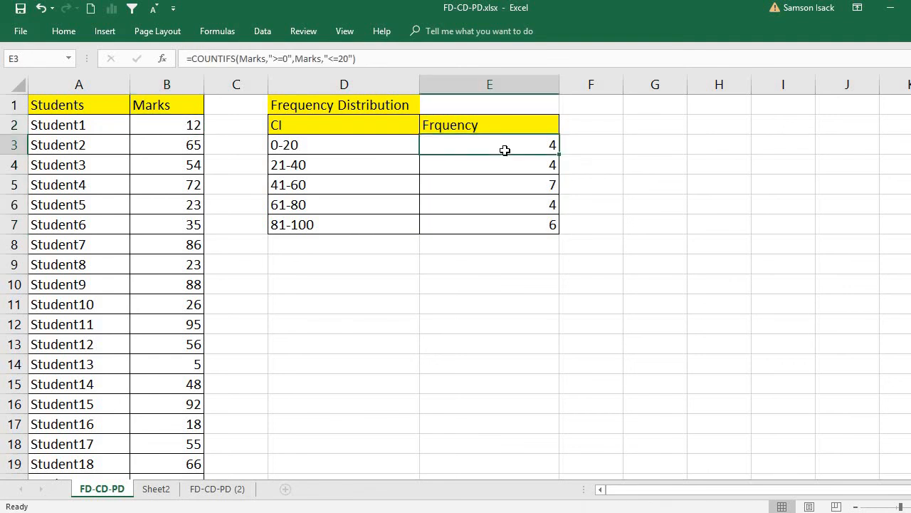